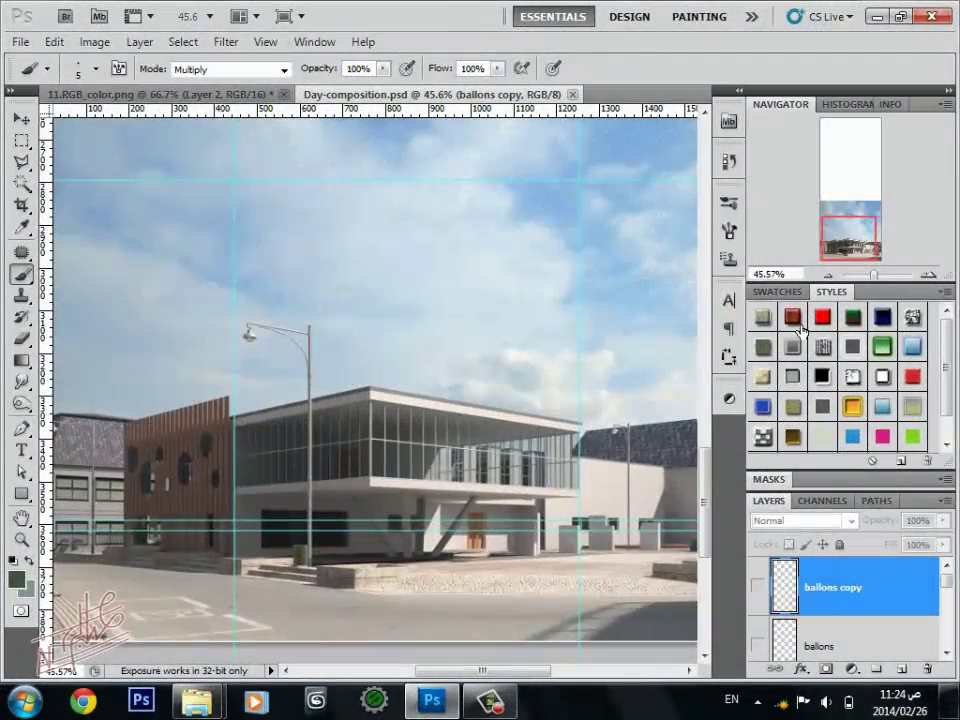
# - Zoom out to 33.3% and select Layer 23, the sky-and-building photo
pyautogui.click(827, 274)
pyautogui.scroll(-5, 868, 604)
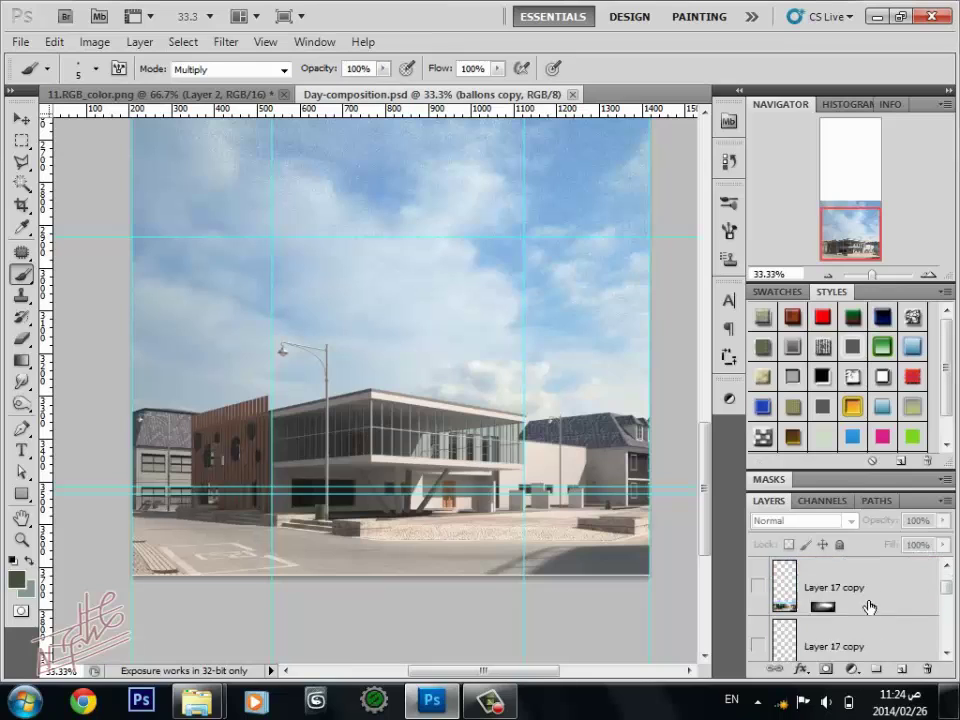
pyautogui.scroll(-5, 868, 604)
pyautogui.scroll(-5, 870, 600)
pyautogui.scroll(-3, 872, 597)
pyautogui.scroll(-5, 870, 600)
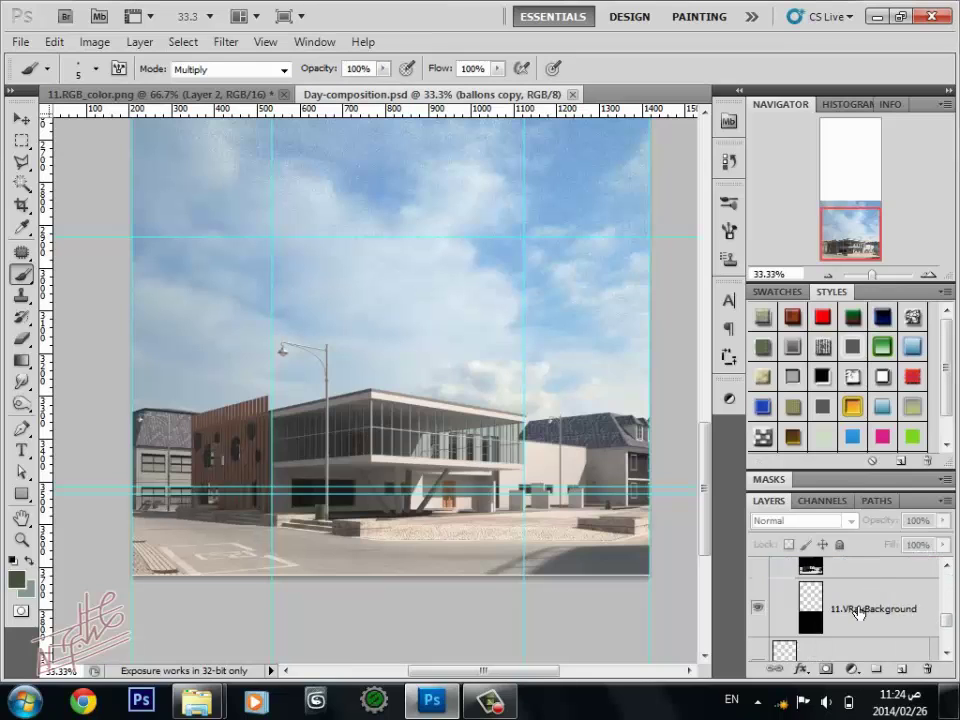
pyautogui.scroll(-5, 855, 609)
pyautogui.scroll(-5, 853, 615)
pyautogui.click(845, 598)
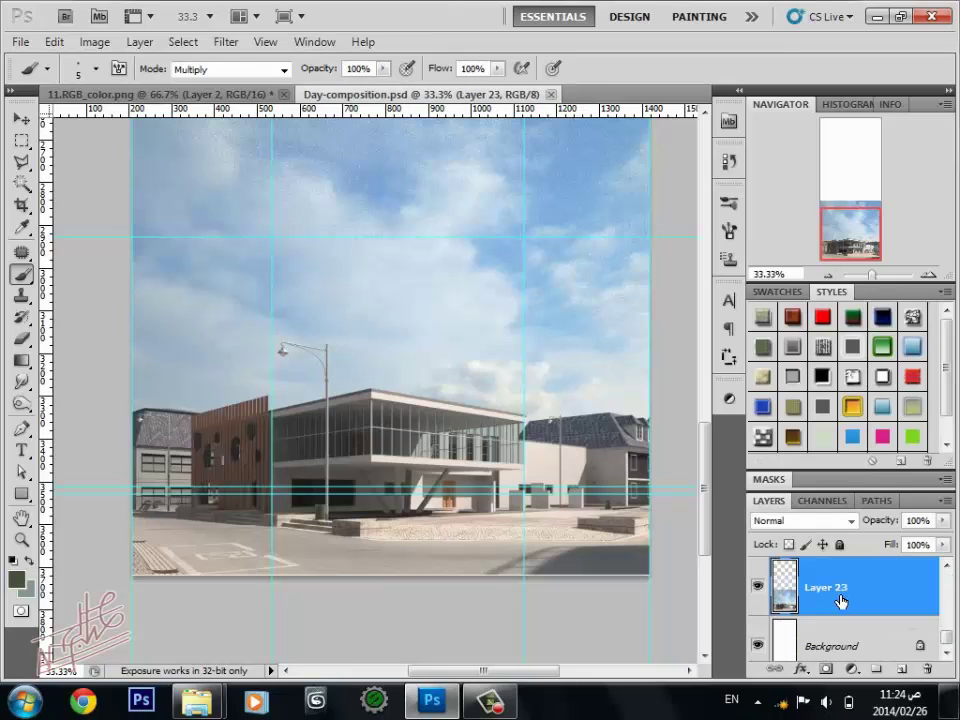
pyautogui.scroll(1, 842, 601)
# - Show Layer 22's colour-ID render and zoom to about 70% on the building
pyautogui.click(760, 590)
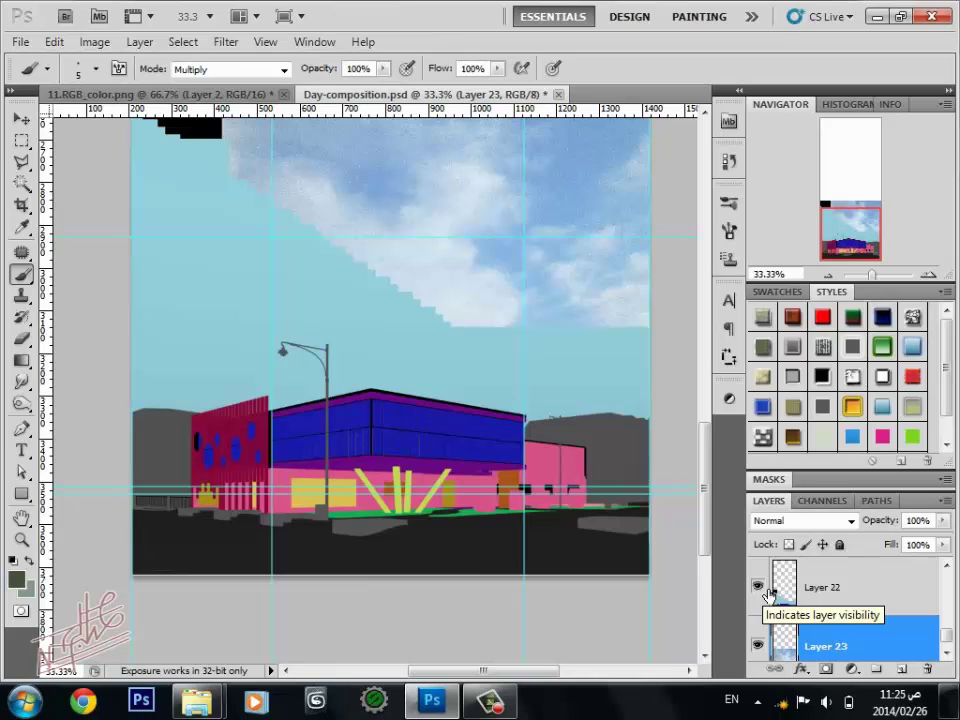
pyautogui.scroll(2, 401, 542)
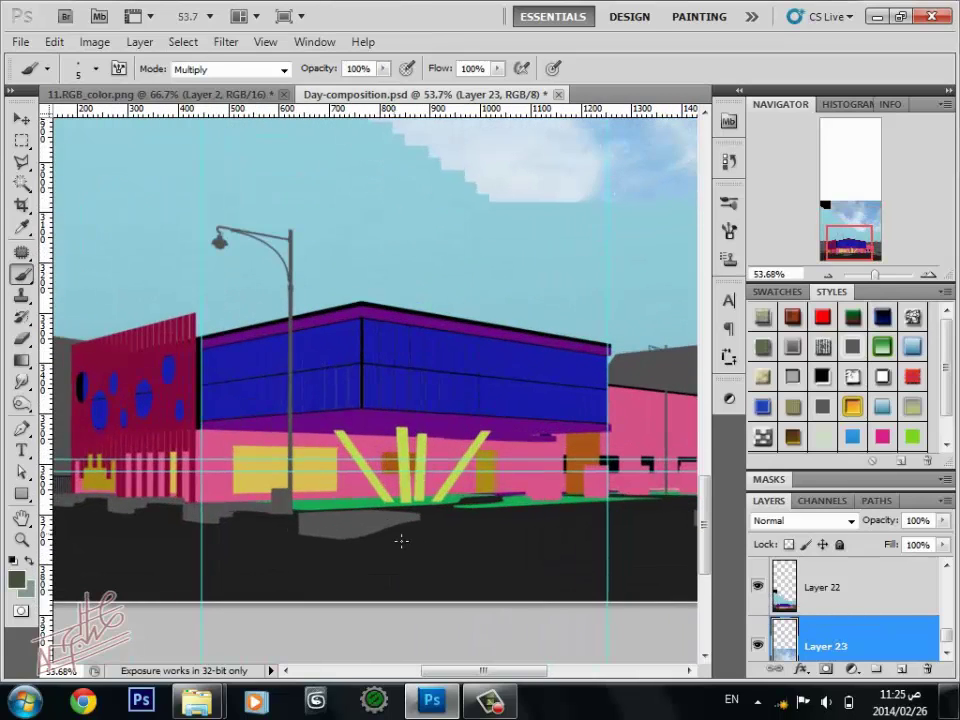
pyautogui.scroll(2, 357, 503)
pyautogui.moveTo(379, 514); pyautogui.dragTo(428, 557)
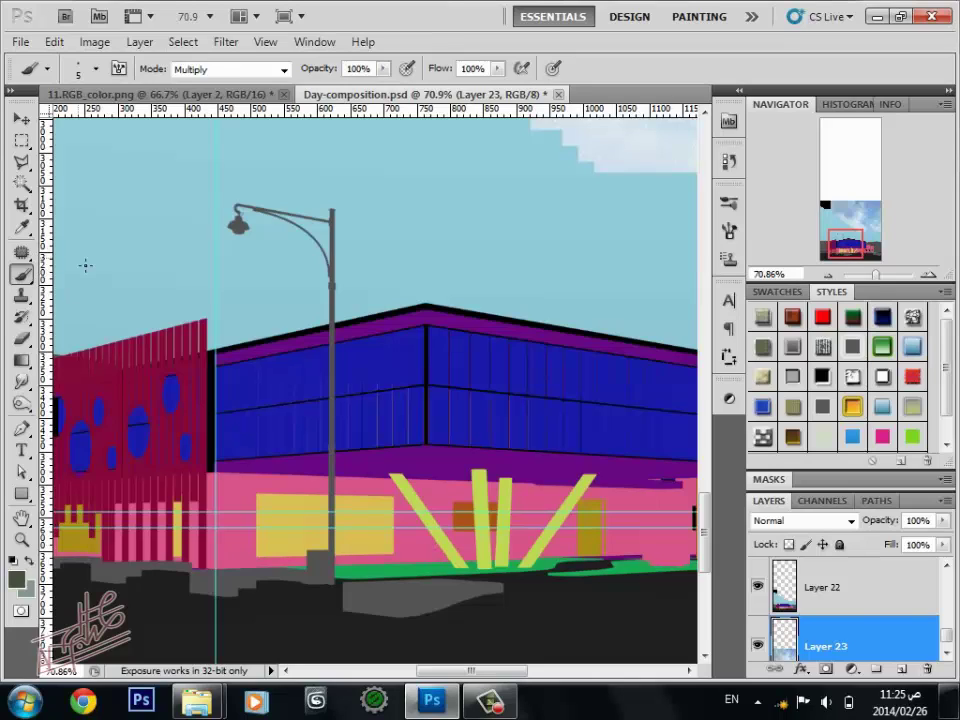
# - Take the Magic Wand, make Layer 22 active and clear any selection
pyautogui.click(22, 184)
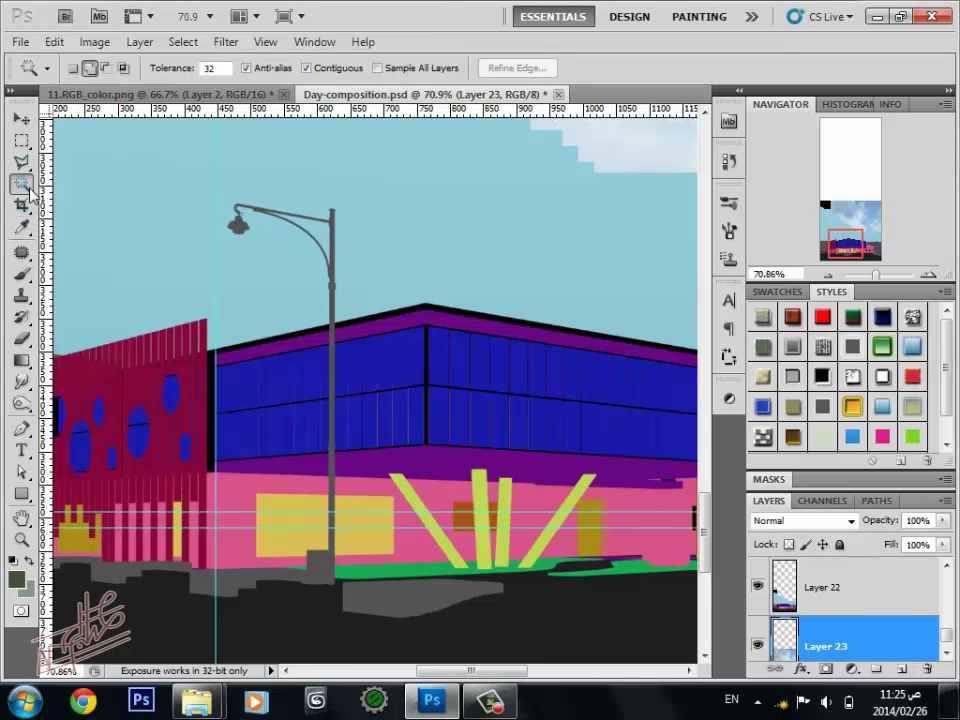
pyautogui.click(317, 377)
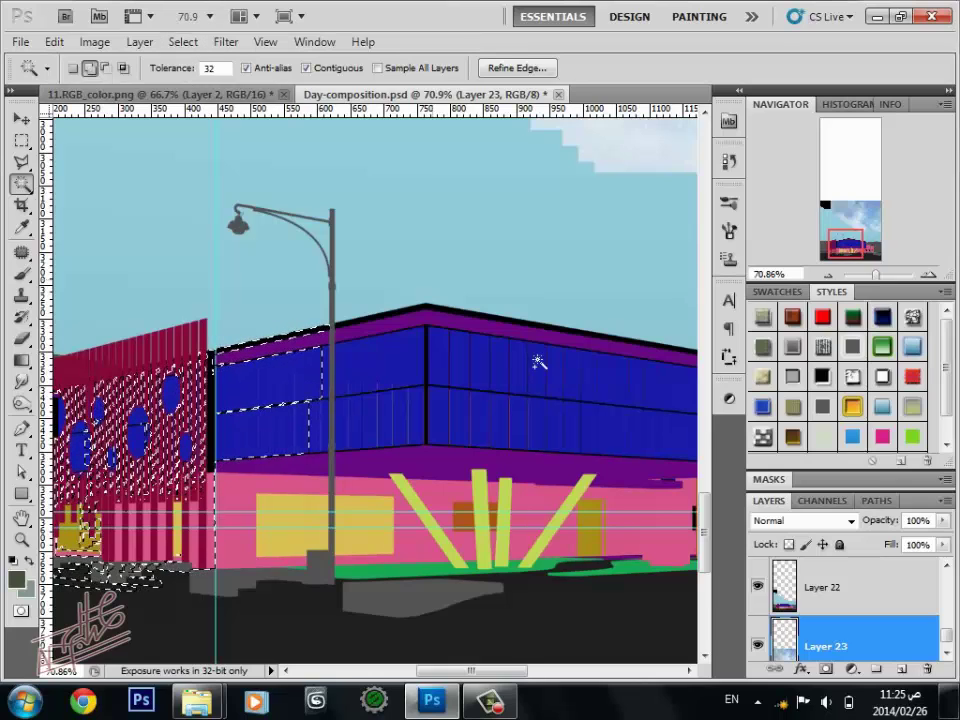
pyautogui.click(801, 570)
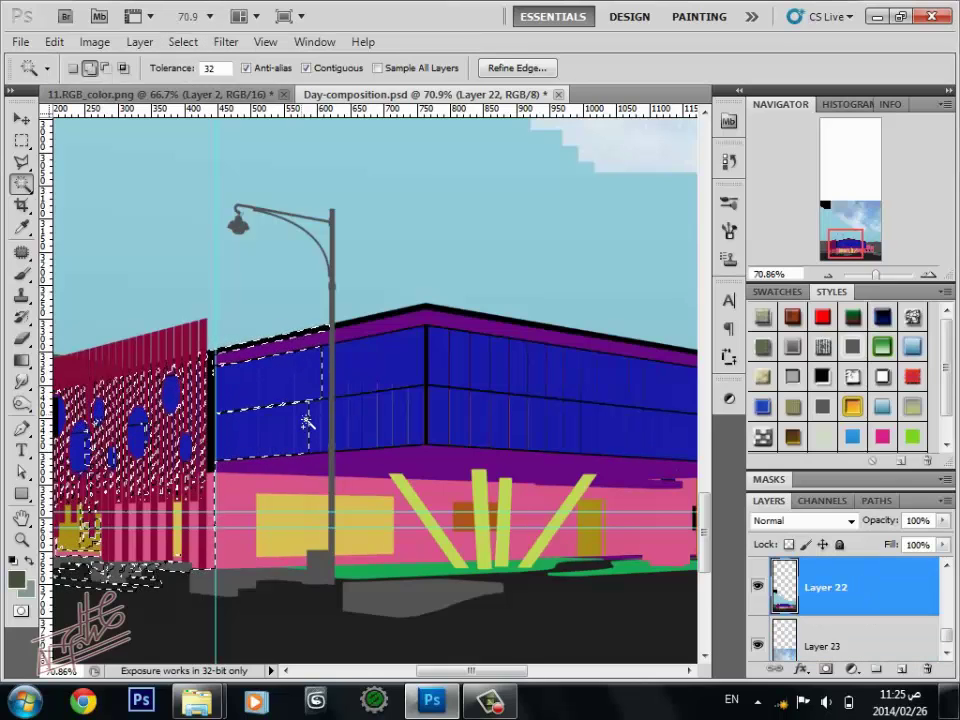
pyautogui.hotkey('ctrl', 'd')
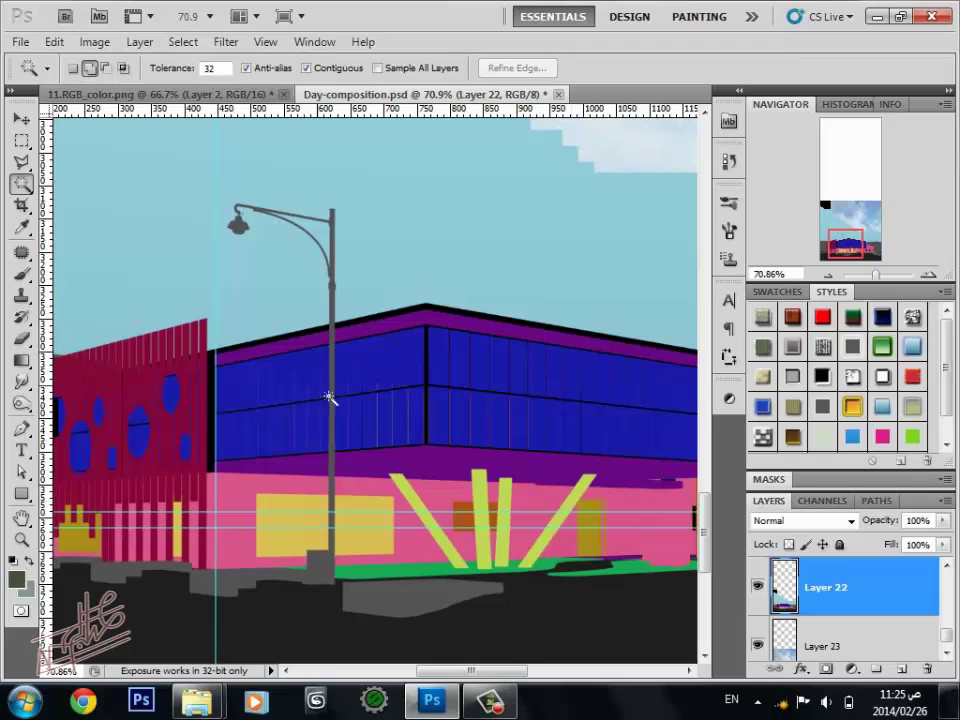
# - Select one blue glass panel and extend it with Similar to all blue glass
pyautogui.click(358, 385)
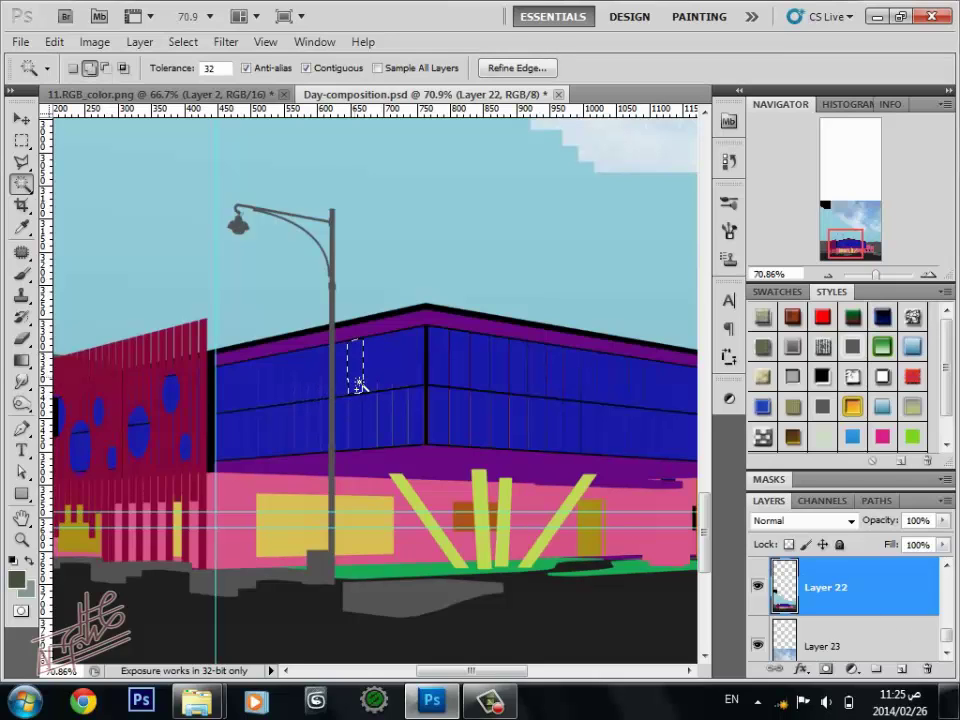
pyautogui.rightClick(357, 378)
pyautogui.click(400, 128)
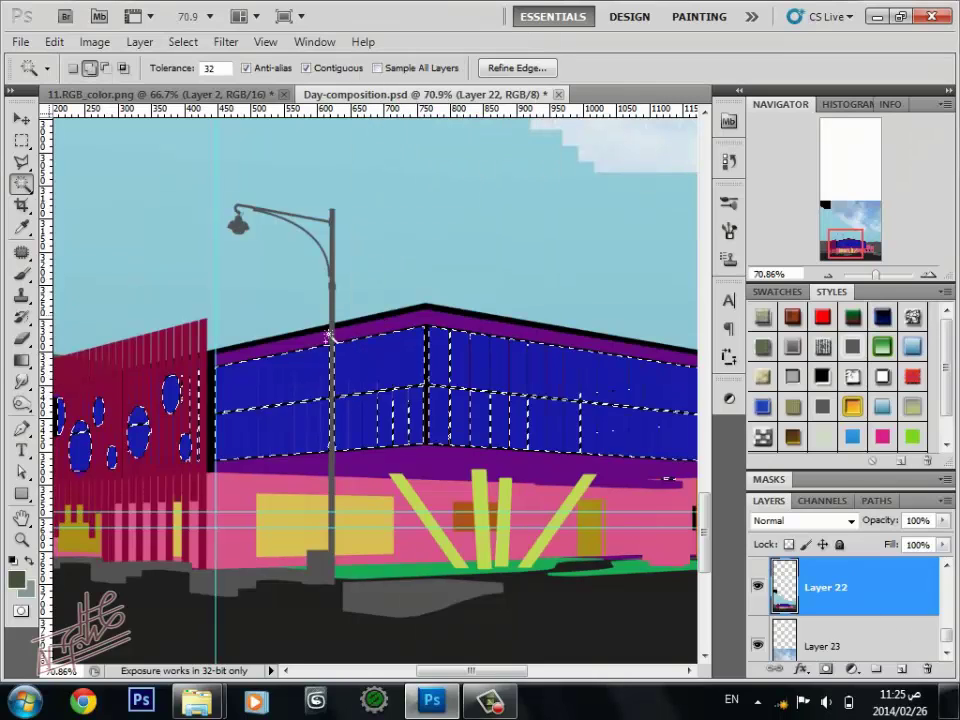
pyautogui.moveTo(476, 441)
pyautogui.mouseDown()
pyautogui.moveTo(241, 385)
pyautogui.moveTo(200, 418)
pyautogui.mouseUp()
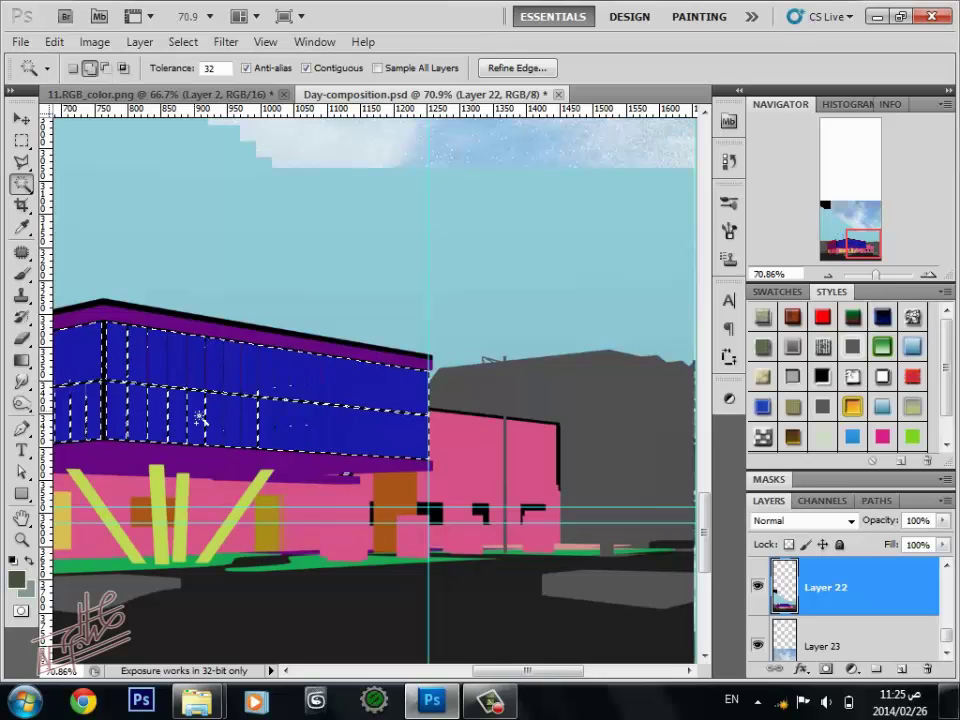
# - Deselect the glass, hide Layer 22 and show 11.VRayRawLighting as the working layer
pyautogui.hotkey('ctrl', 'd')
pyautogui.moveTo(206, 419); pyautogui.dragTo(348, 422)
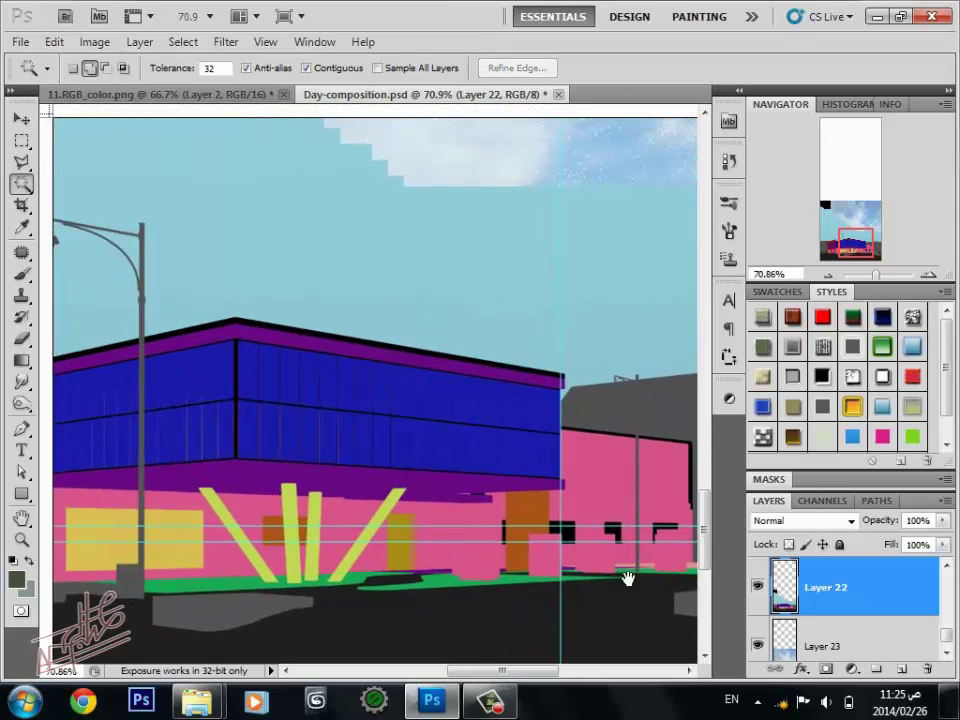
pyautogui.click(757, 587)
pyautogui.click(820, 590)
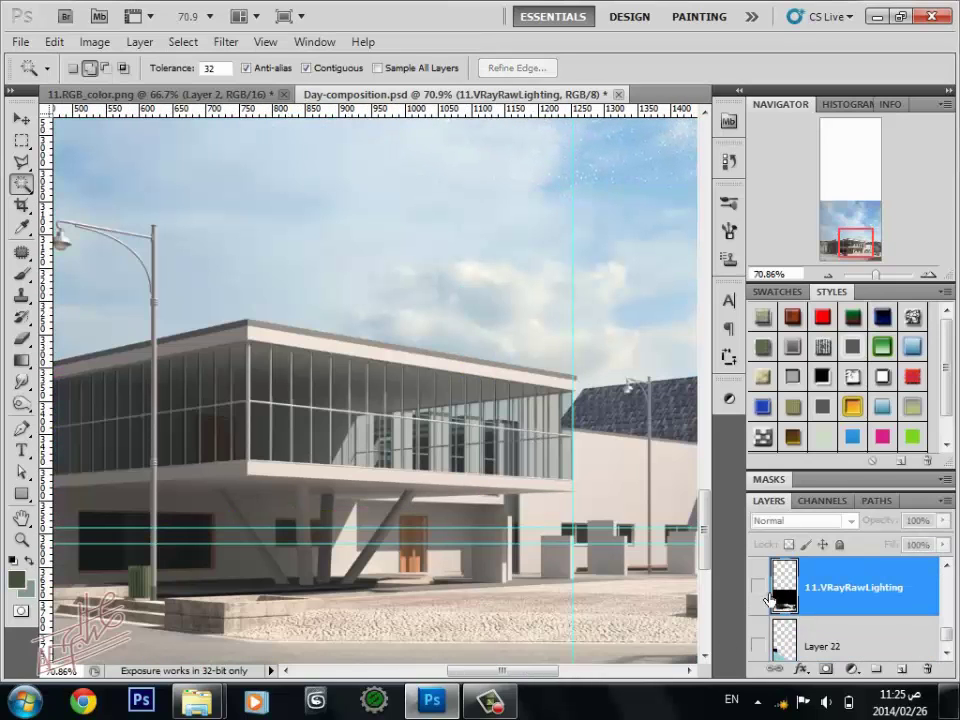
pyautogui.click(757, 587)
pyautogui.moveTo(486, 496)
pyautogui.mouseDown()
pyautogui.moveTo(488, 531)
pyautogui.moveTo(438, 523)
pyautogui.mouseUp()
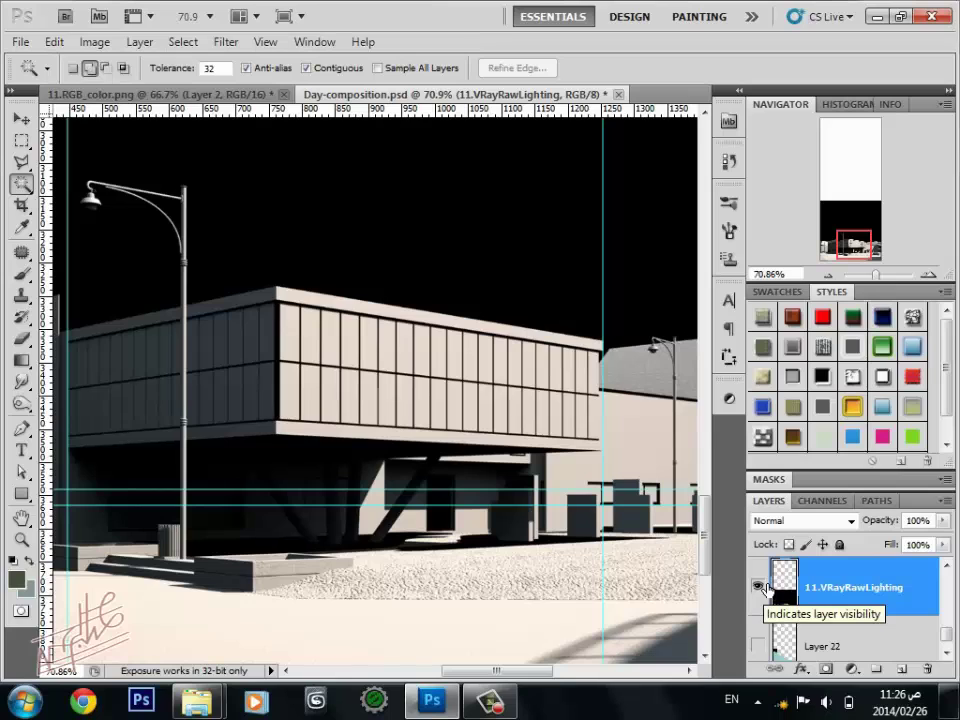
# - Hide 11.VRayRawLighting and make 11.VRayRawRefraction the working layer
pyautogui.click(758, 587)
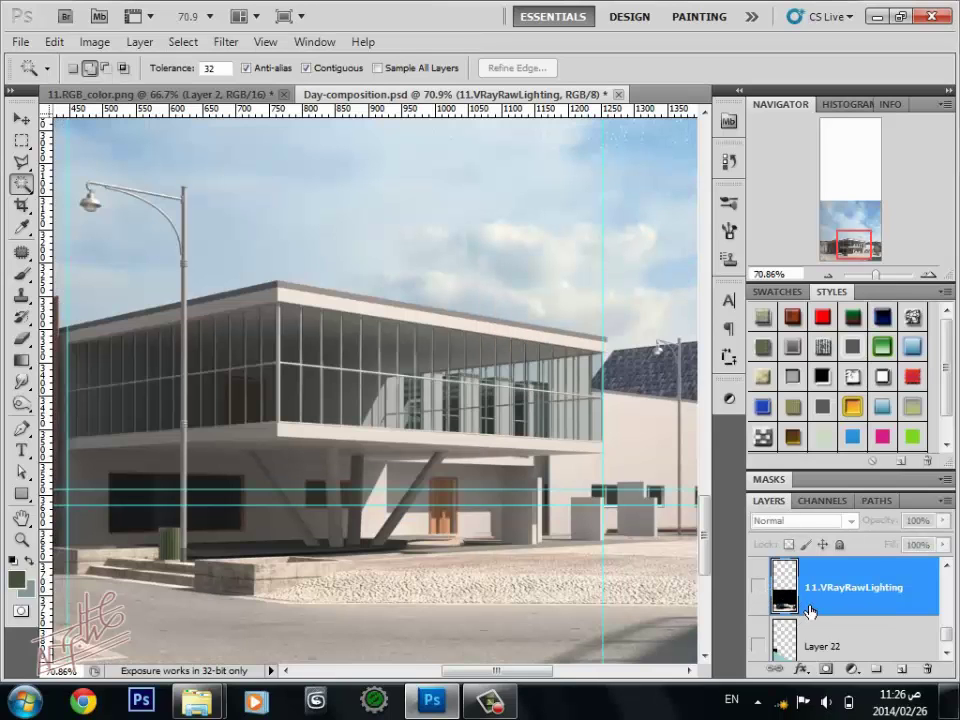
pyautogui.scroll(1, 810, 611)
pyautogui.click(820, 597)
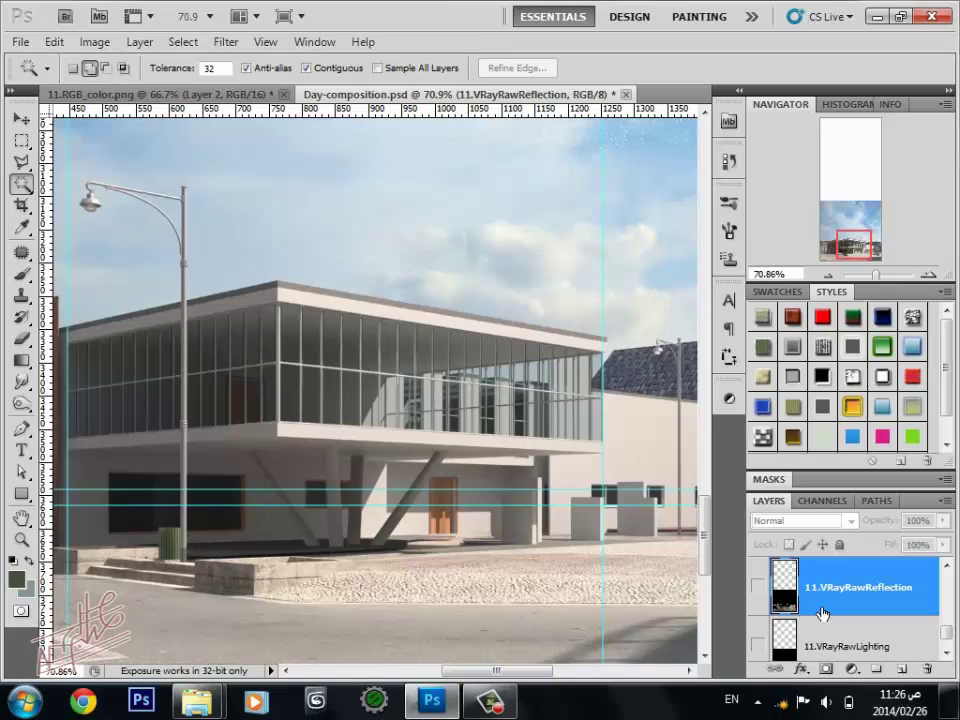
pyautogui.scroll(1, 818, 605)
pyautogui.click(815, 600)
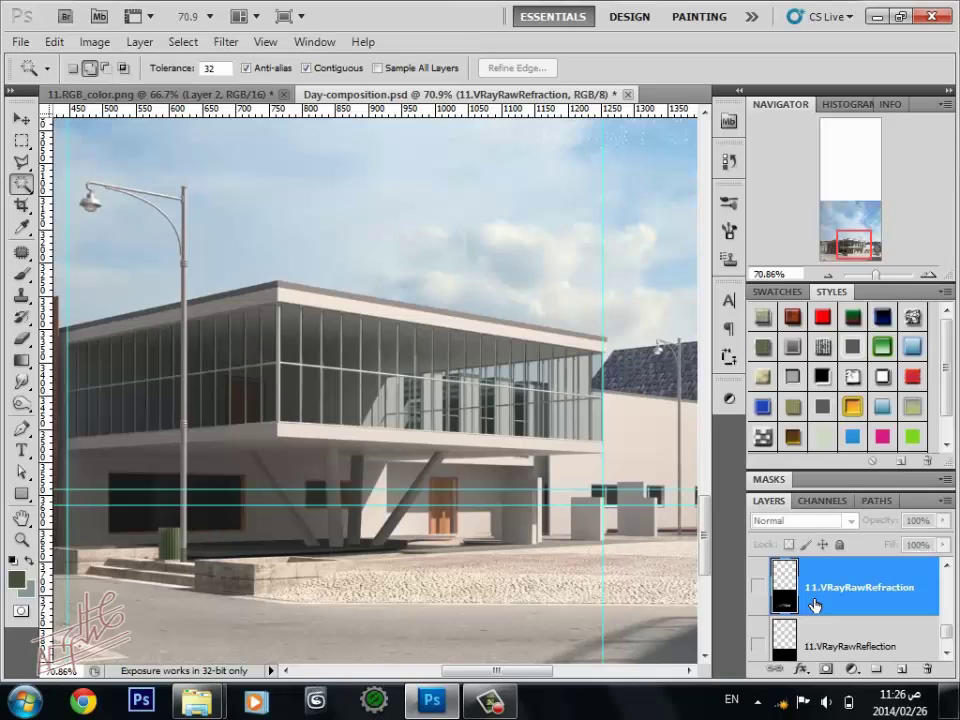
# - Show the 11.VRayRawRefraction pass and pan across the building
pyautogui.click(760, 587)
pyautogui.moveTo(396, 395); pyautogui.dragTo(510, 425)
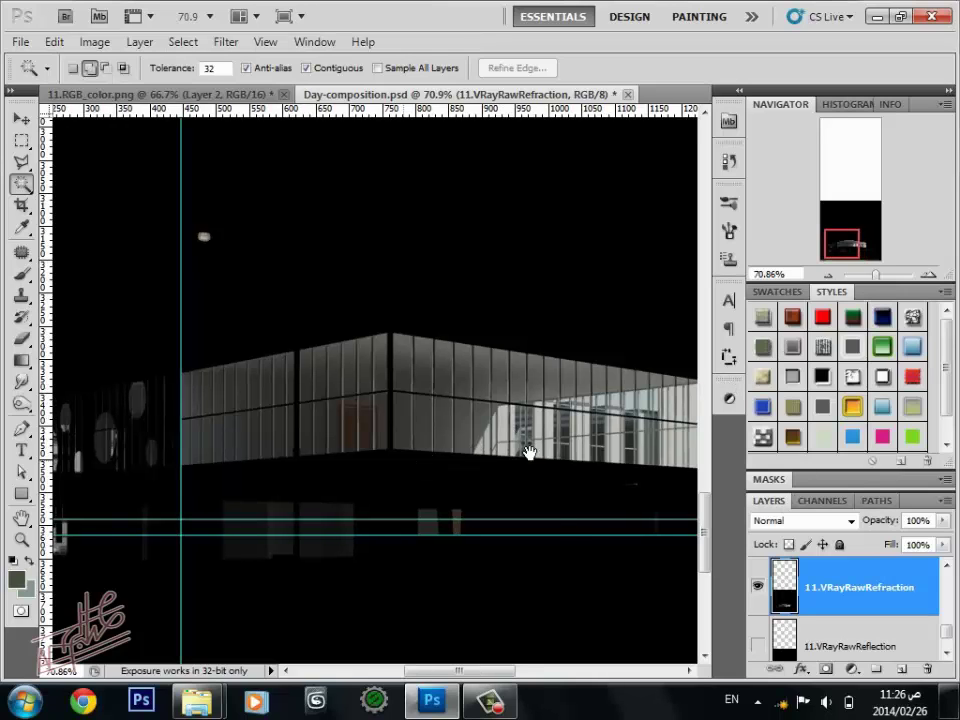
pyautogui.moveTo(412, 467); pyautogui.dragTo(526, 441)
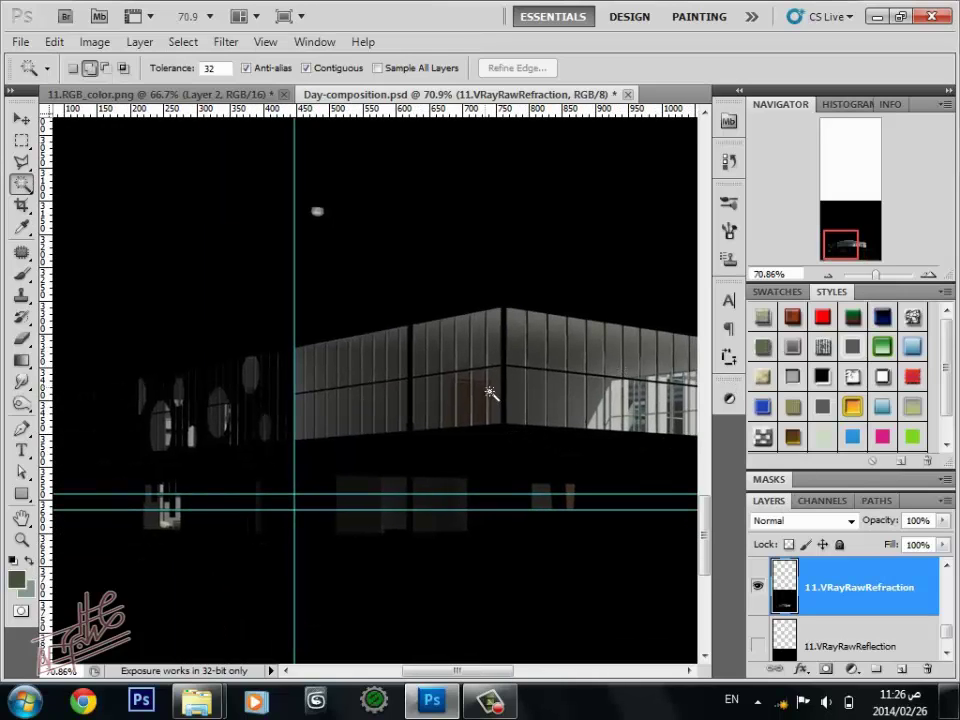
pyautogui.moveTo(498, 385); pyautogui.dragTo(428, 380)
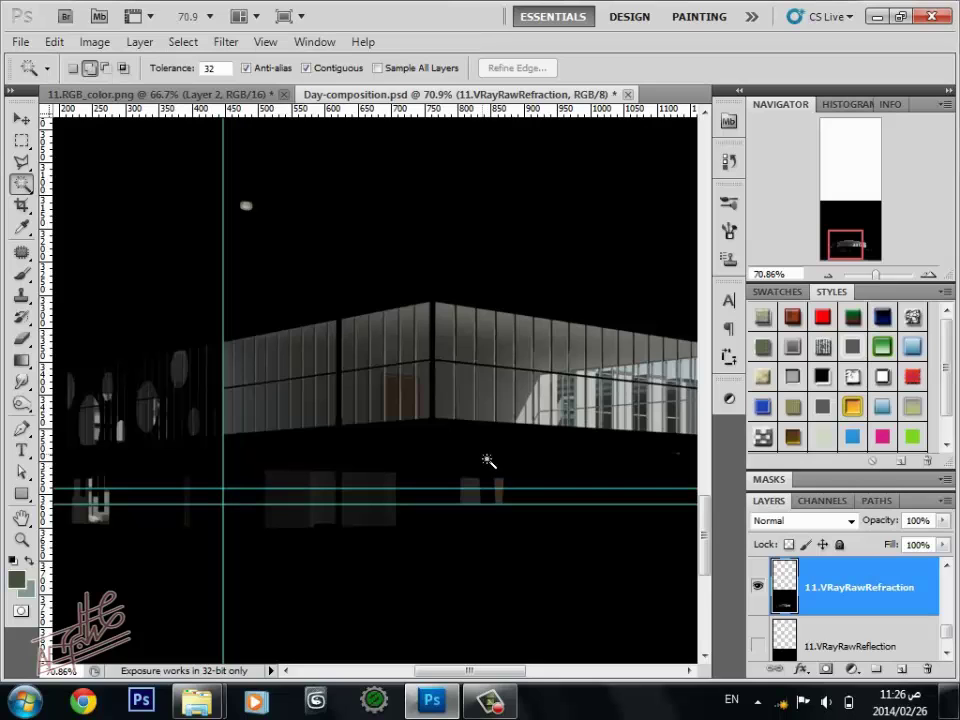
# - Magic-wand the glass panels on the refraction pass, then deselect with Ctrl+D
pyautogui.click(486, 460)
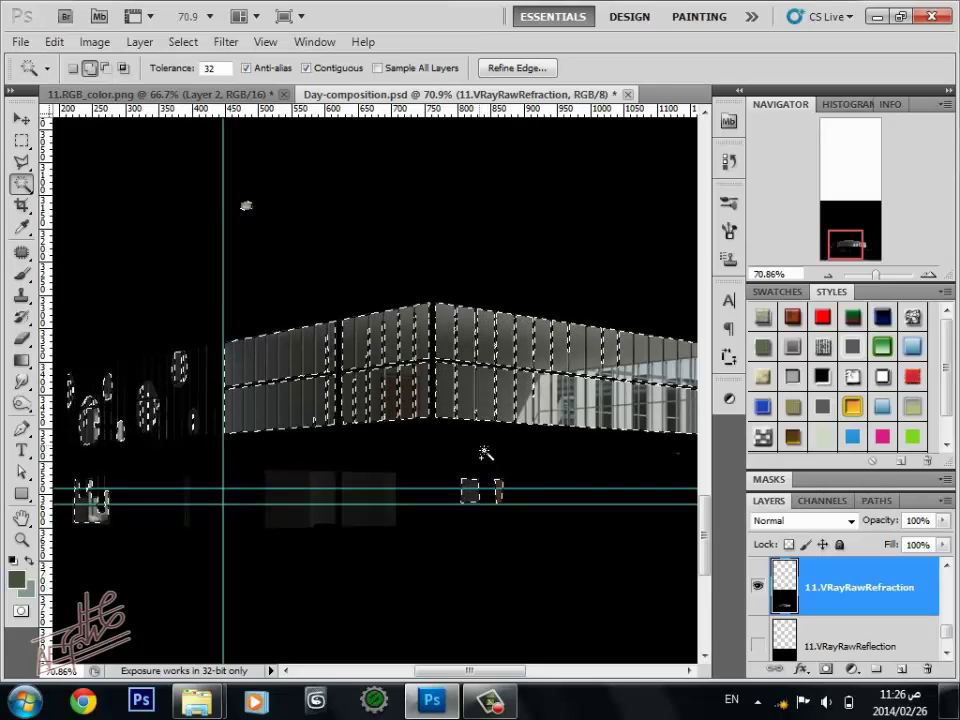
pyautogui.rightClick(480, 453)
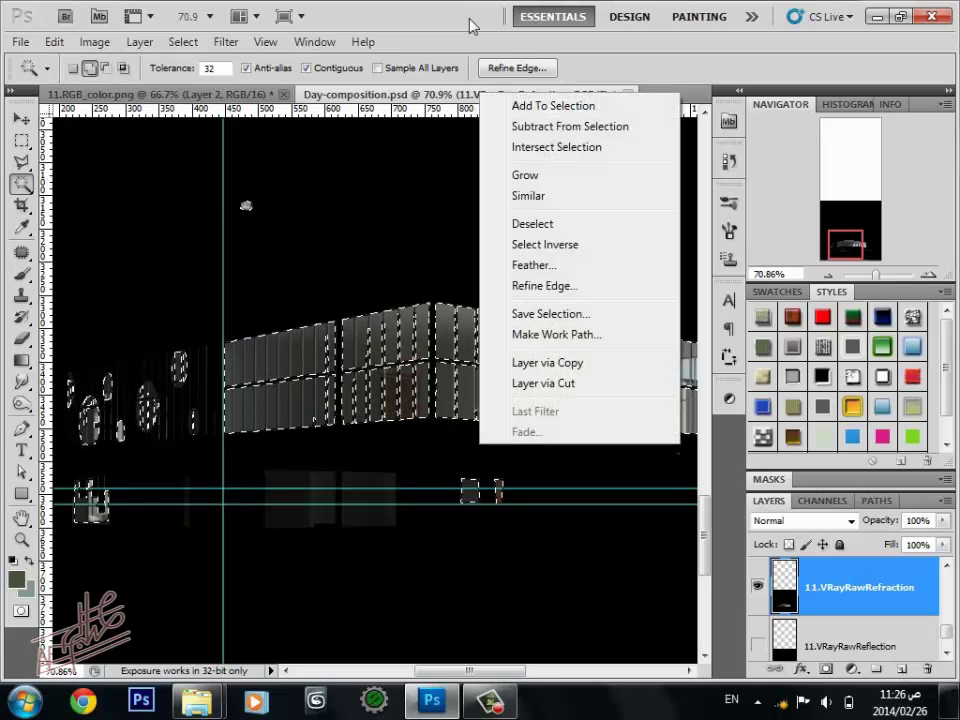
pyautogui.click(425, 15)
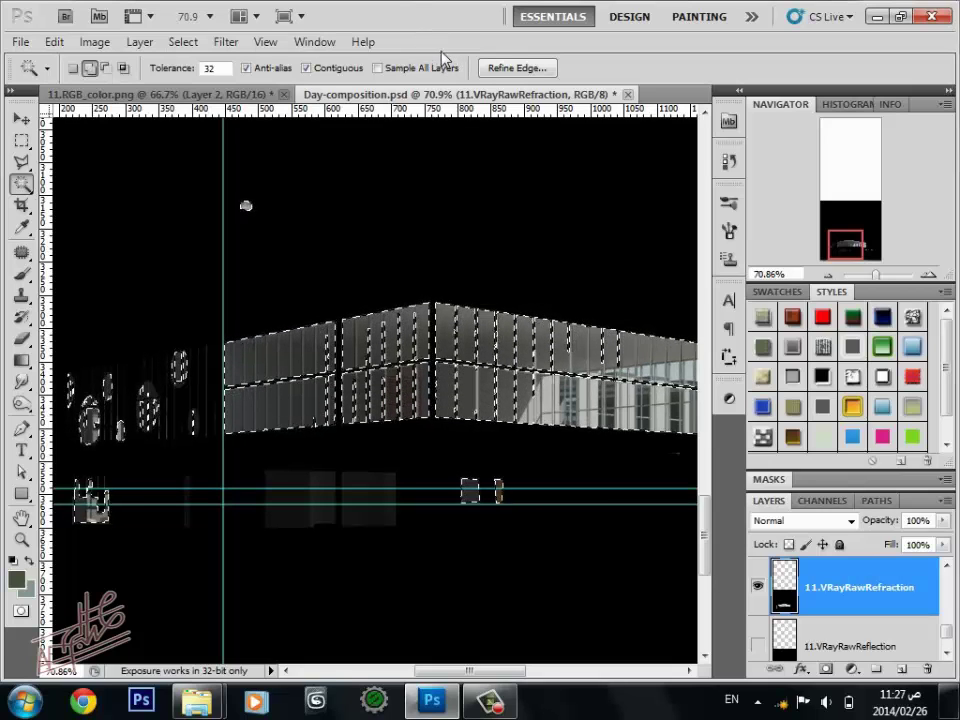
pyautogui.hotkey('ctrl', 'd')
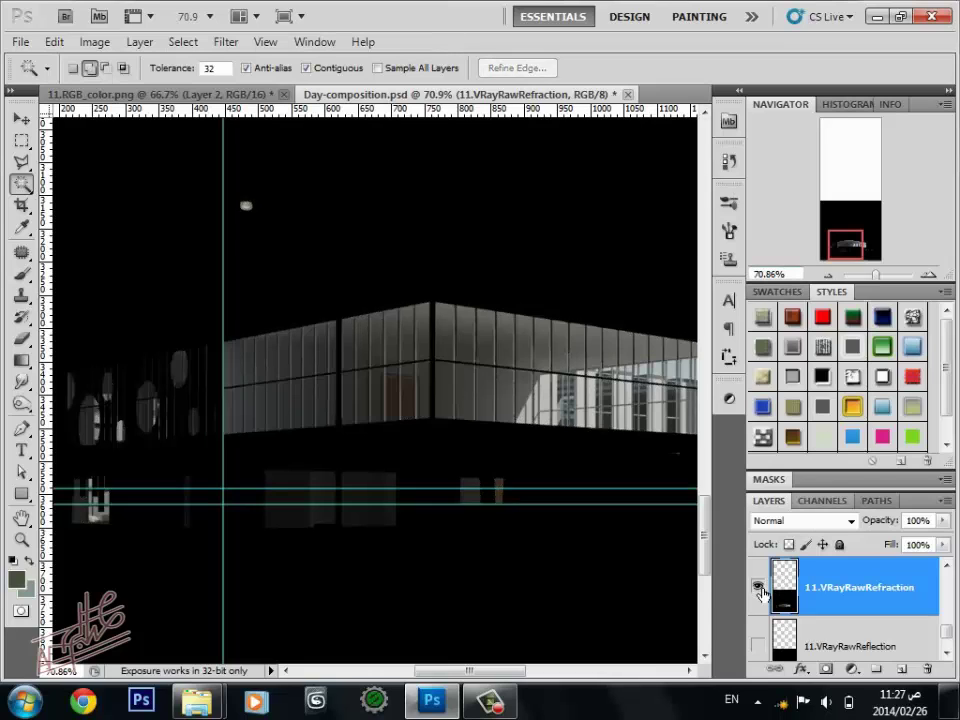
# - Hide the refraction pass and make Layer 22 the working layer
pyautogui.click(757, 586)
pyautogui.scroll(1, 790, 600)
pyautogui.click(817, 601)
pyautogui.scroll(-2, 817, 602)
pyautogui.scroll(-2, 817, 602)
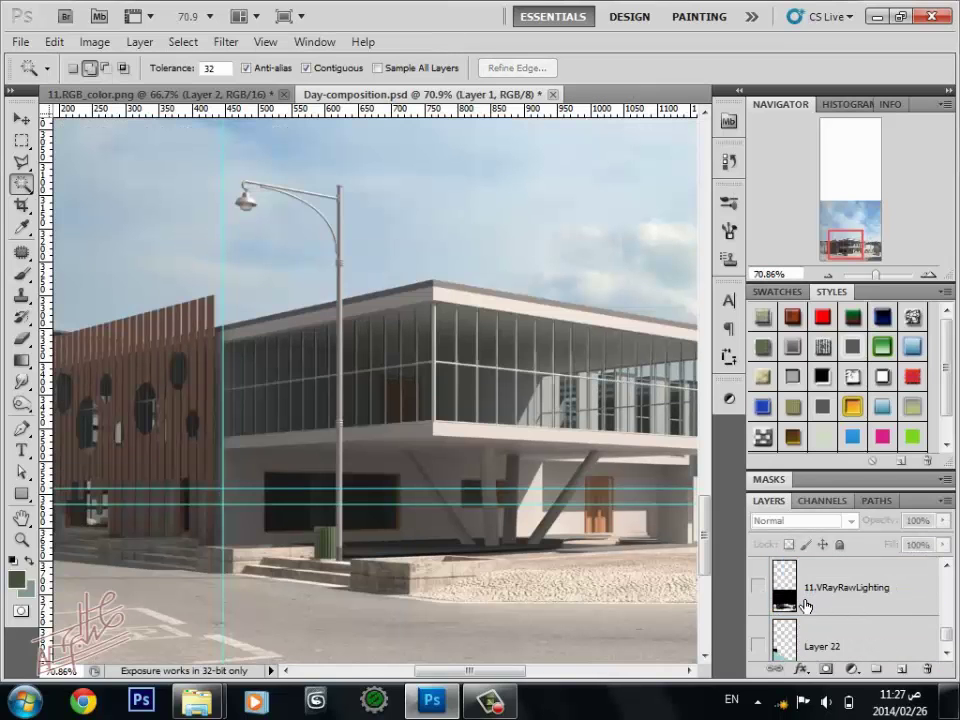
pyautogui.scroll(-2, 820, 606)
pyautogui.click(822, 611)
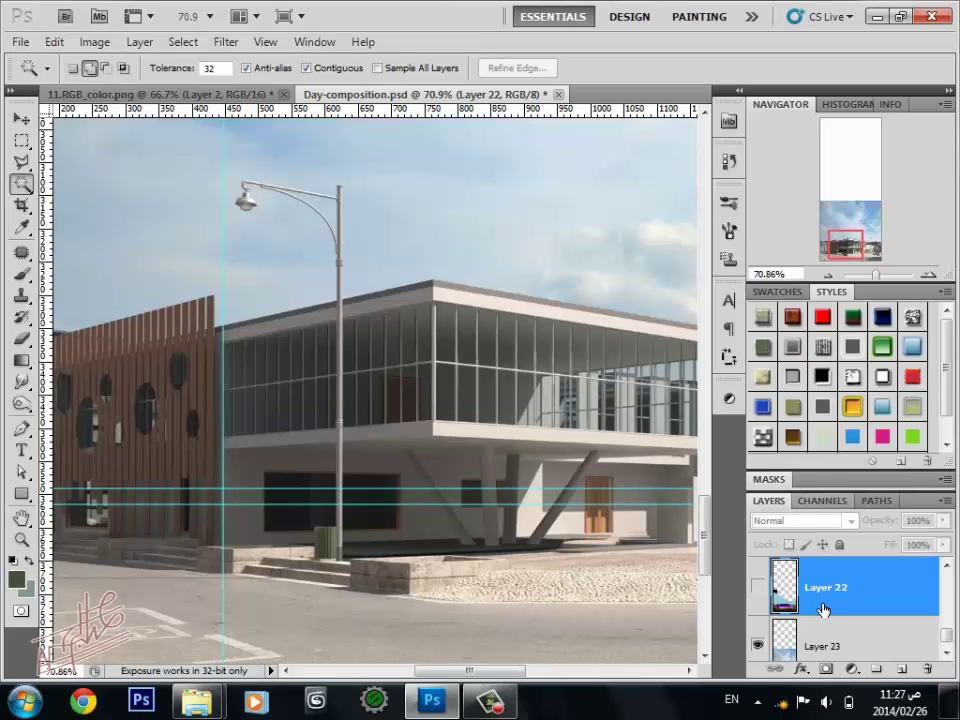
# - Zoom out slightly and pan to show the building below the sky
pyautogui.click(828, 276)
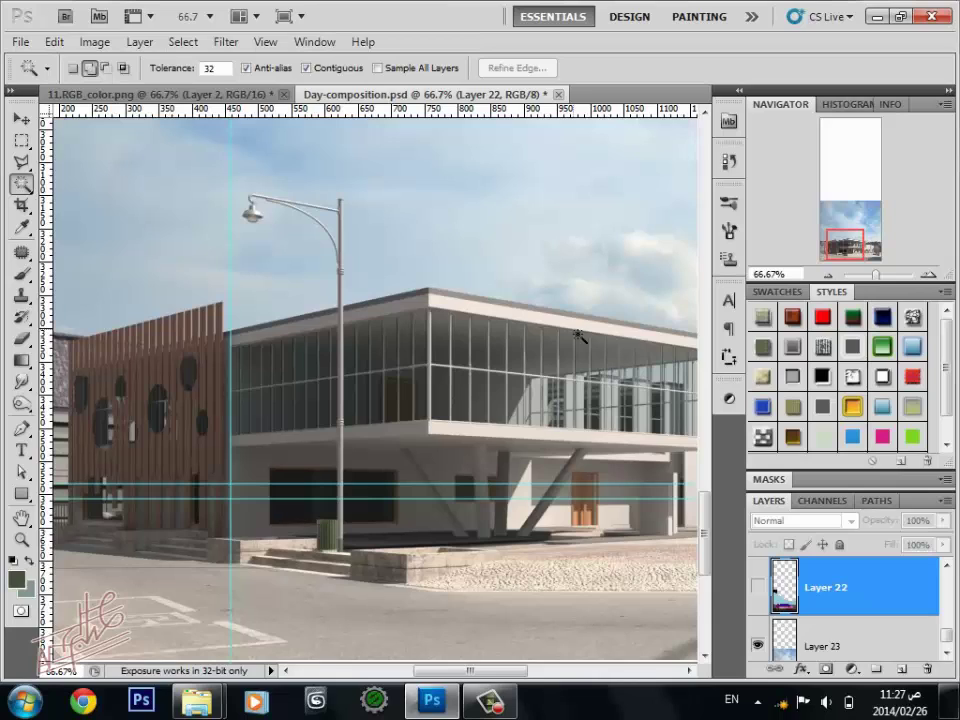
pyautogui.scroll(-1, 835, 602)
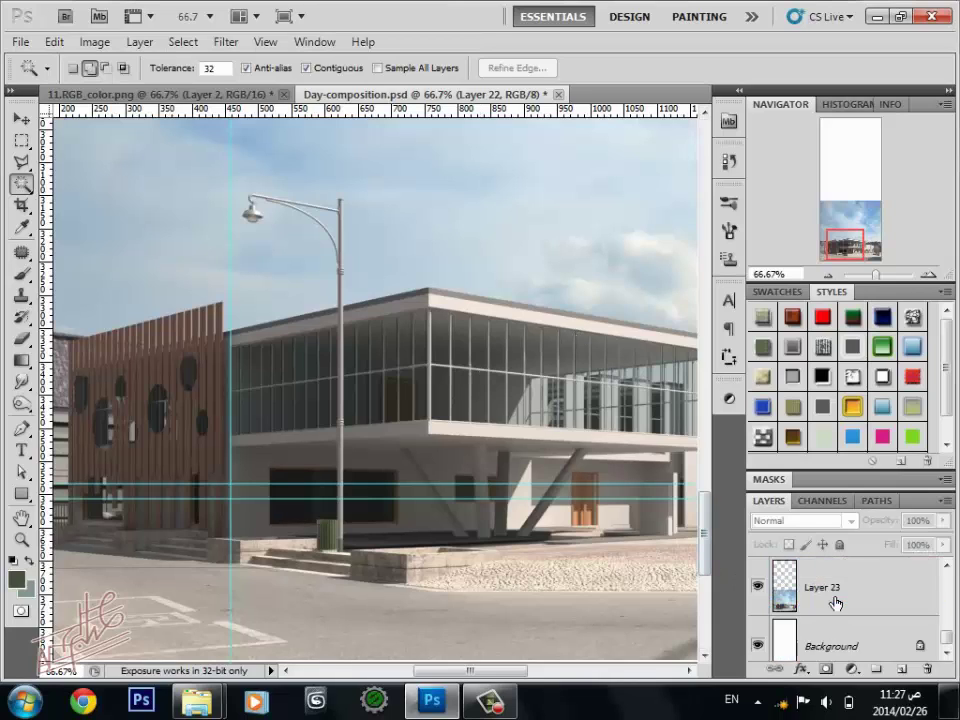
pyautogui.scroll(1, 835, 602)
pyautogui.scroll(1, 833, 604)
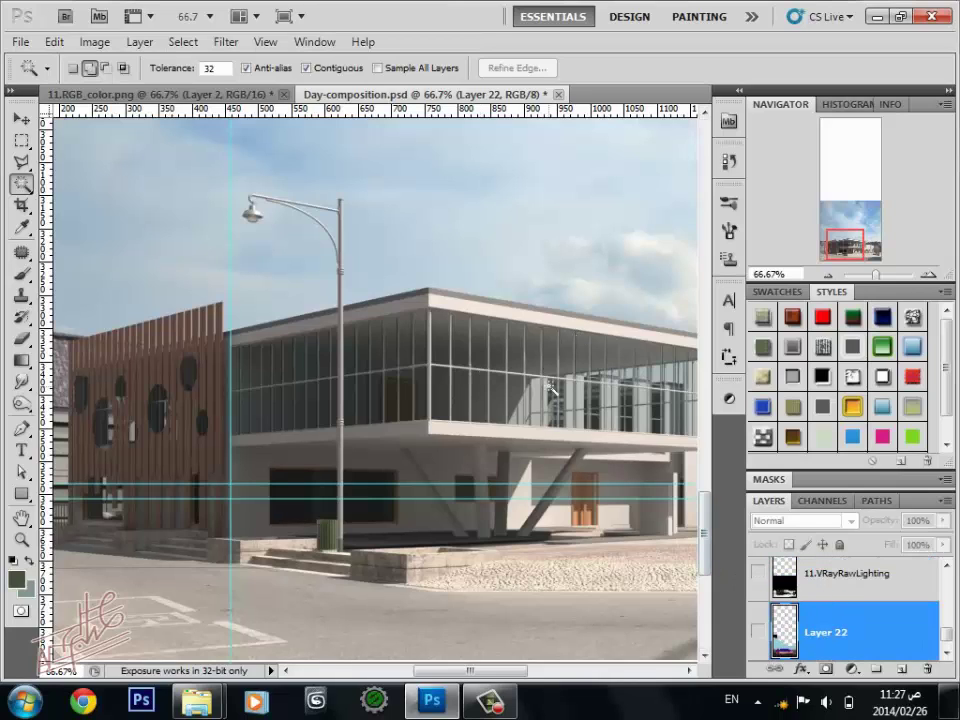
pyautogui.scroll(5, 506, 354)
pyautogui.scroll(-1, 409, 413)
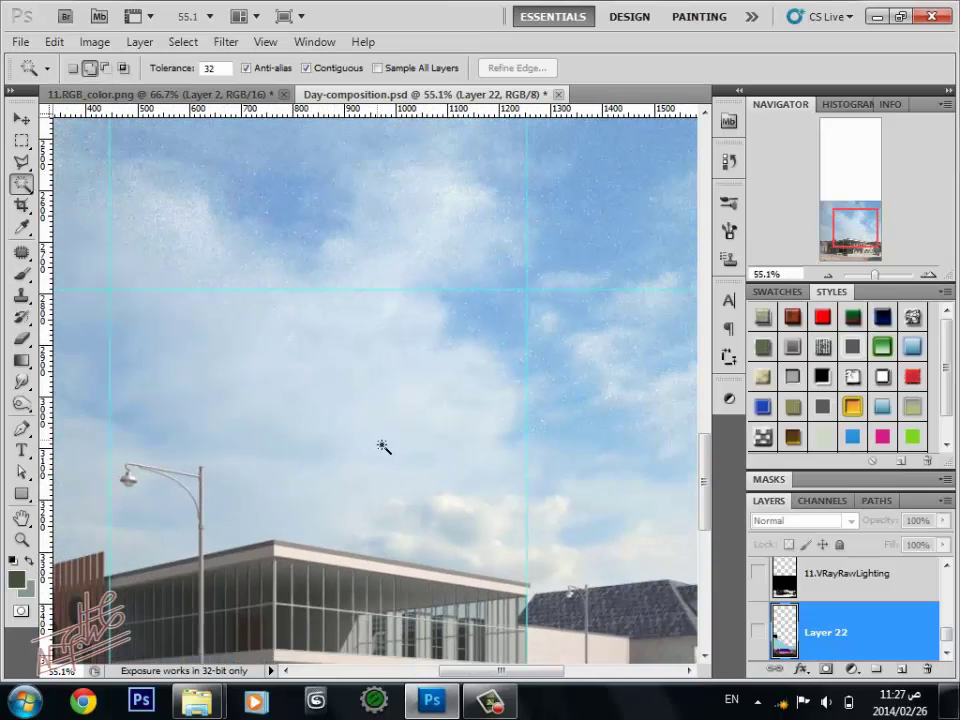
pyautogui.moveTo(383, 447); pyautogui.dragTo(456, 375)
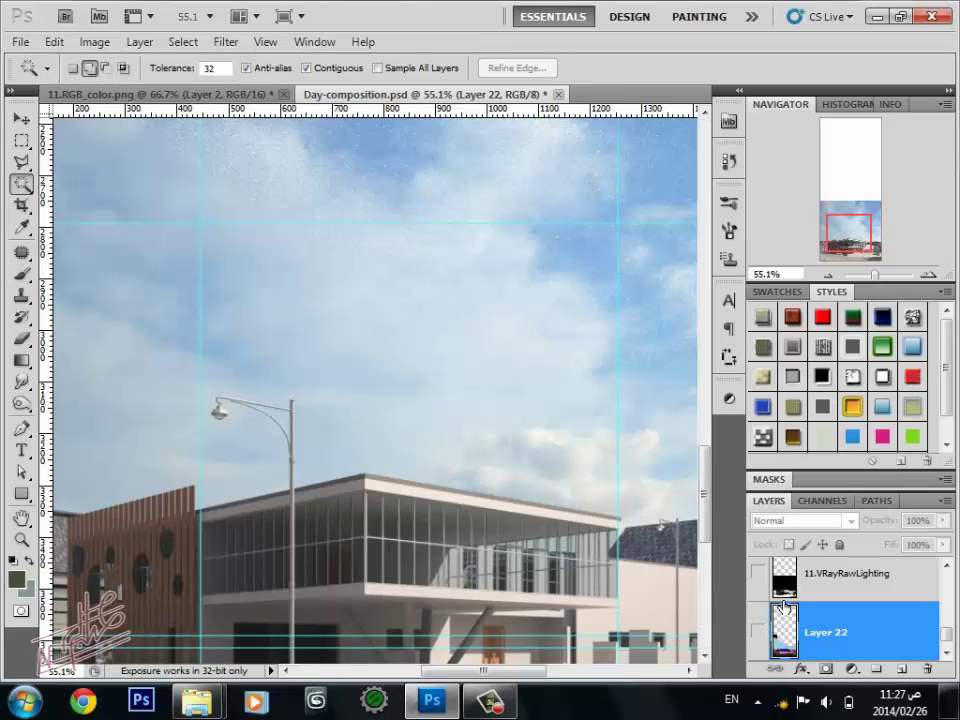
pyautogui.scroll(-3, 825, 610)
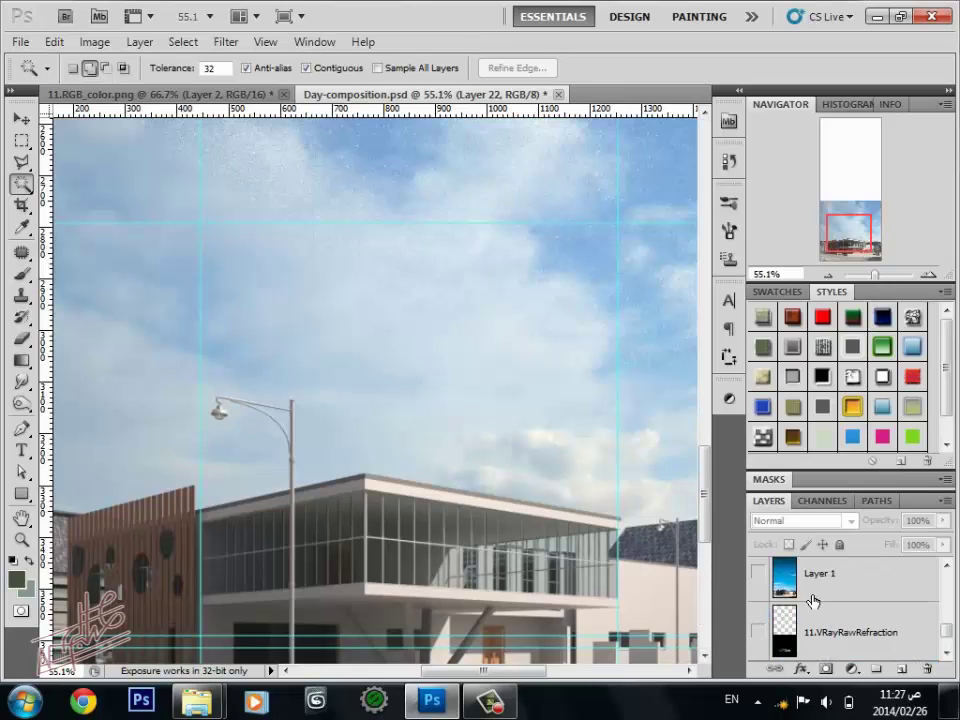
pyautogui.scroll(3, 822, 612)
# - Show Layer 22 and magic-wand its cyan sky area
pyautogui.click(820, 590)
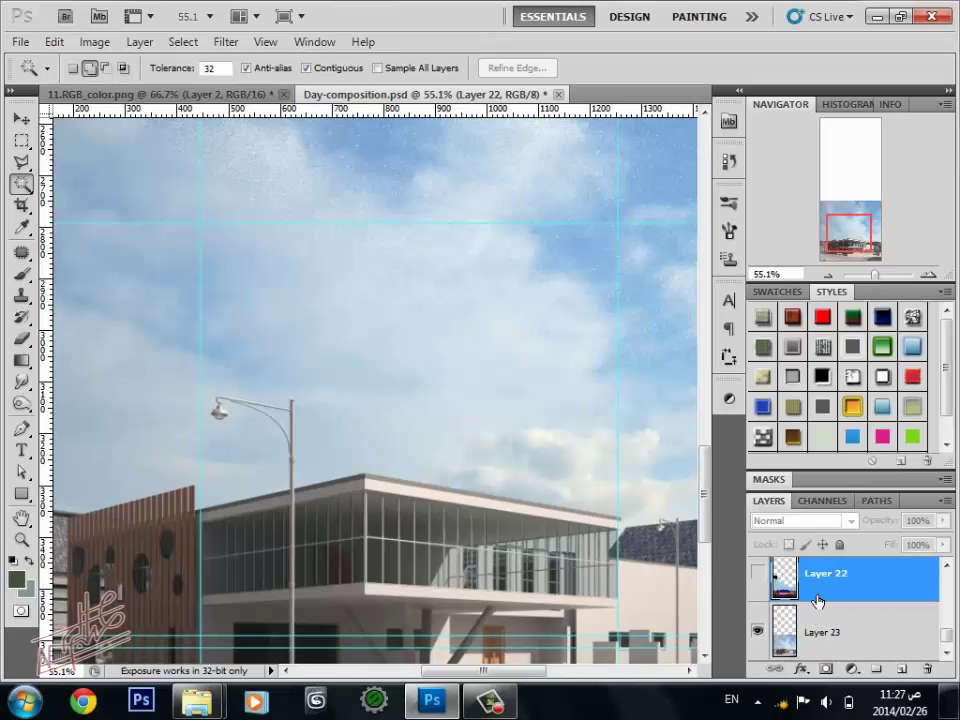
pyautogui.click(757, 573)
pyautogui.click(251, 356)
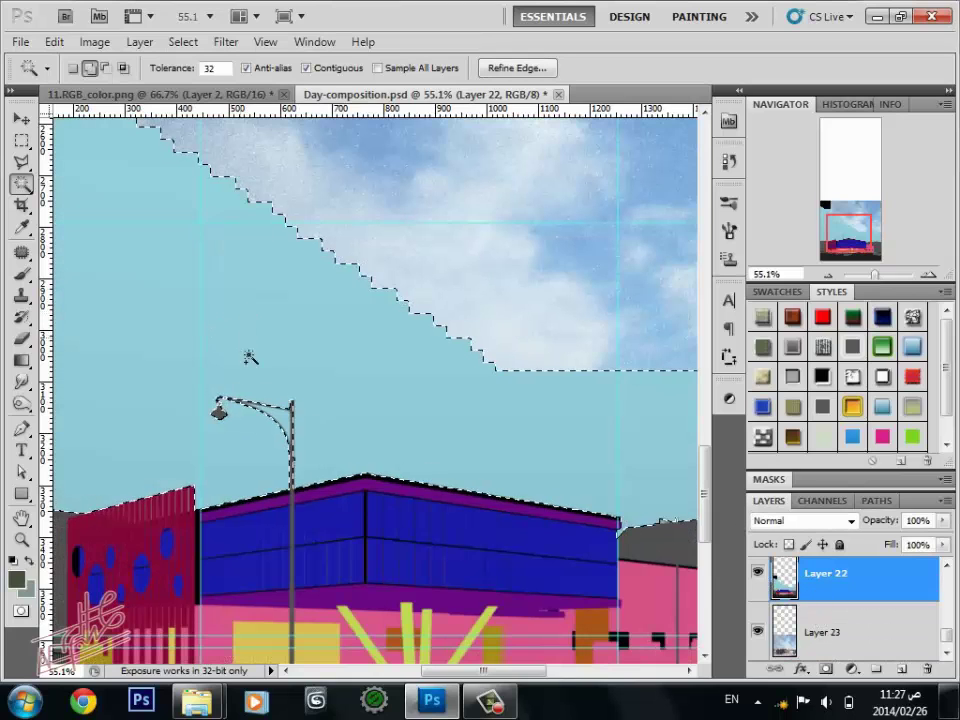
pyautogui.moveTo(160, 305)
pyautogui.mouseDown()
pyautogui.moveTo(340, 317)
pyautogui.moveTo(242, 342)
pyautogui.mouseUp()
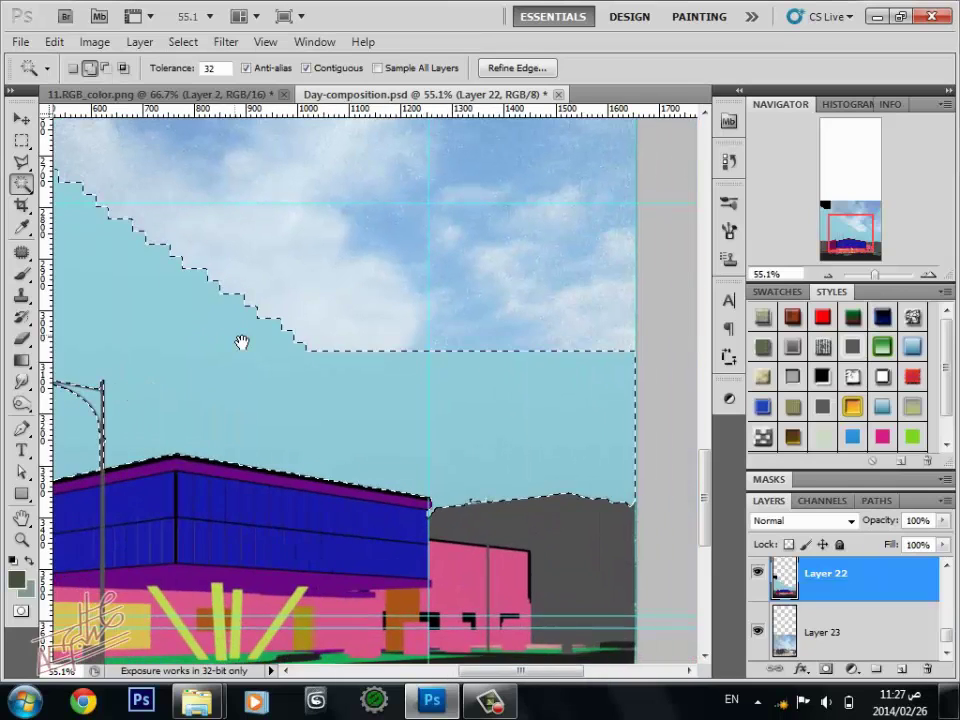
pyautogui.scroll(-10, 905, 615)
pyautogui.scroll(-5, 874, 613)
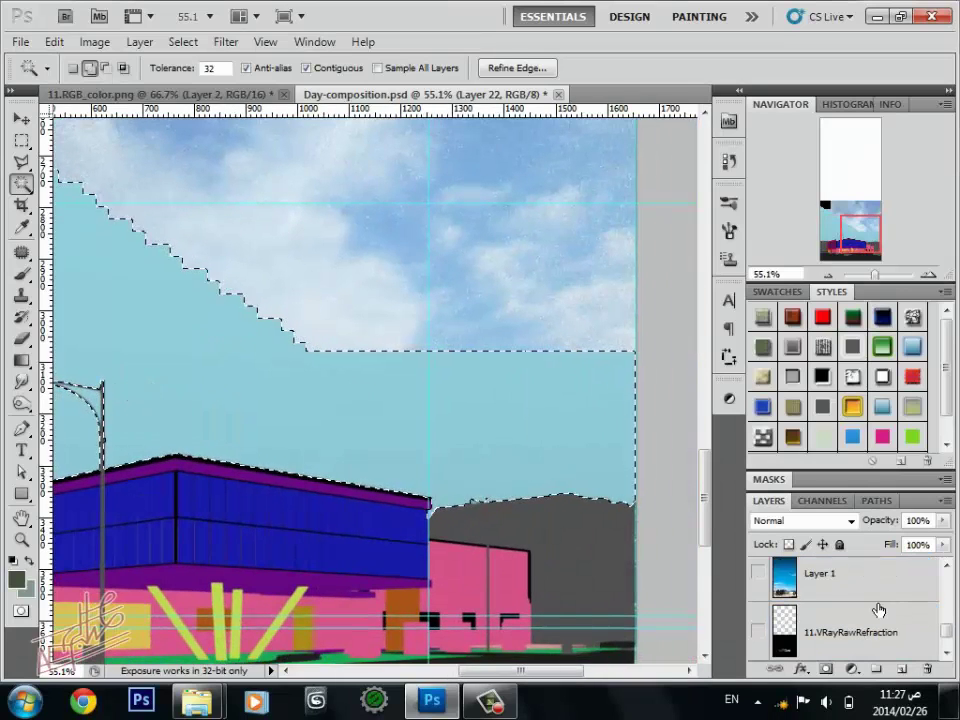
pyautogui.moveTo(439, 456); pyautogui.dragTo(525, 495)
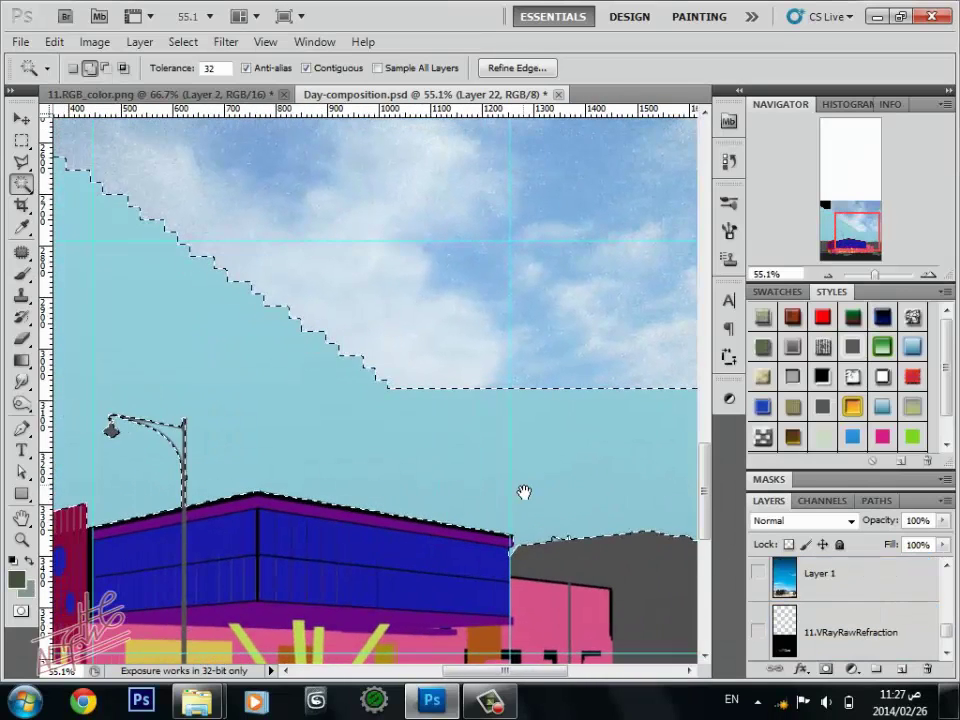
pyautogui.scroll(1, 790, 592)
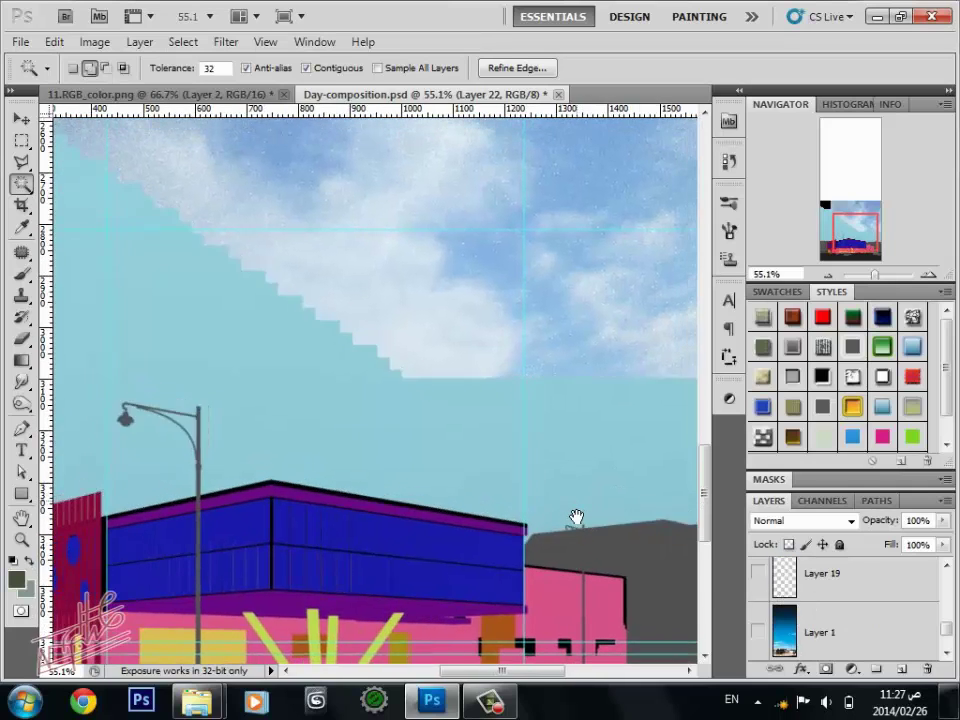
# - Keeping the sky selection, make the blue sky photo Layer 1 active and visible
pyautogui.rightClick(339, 433)
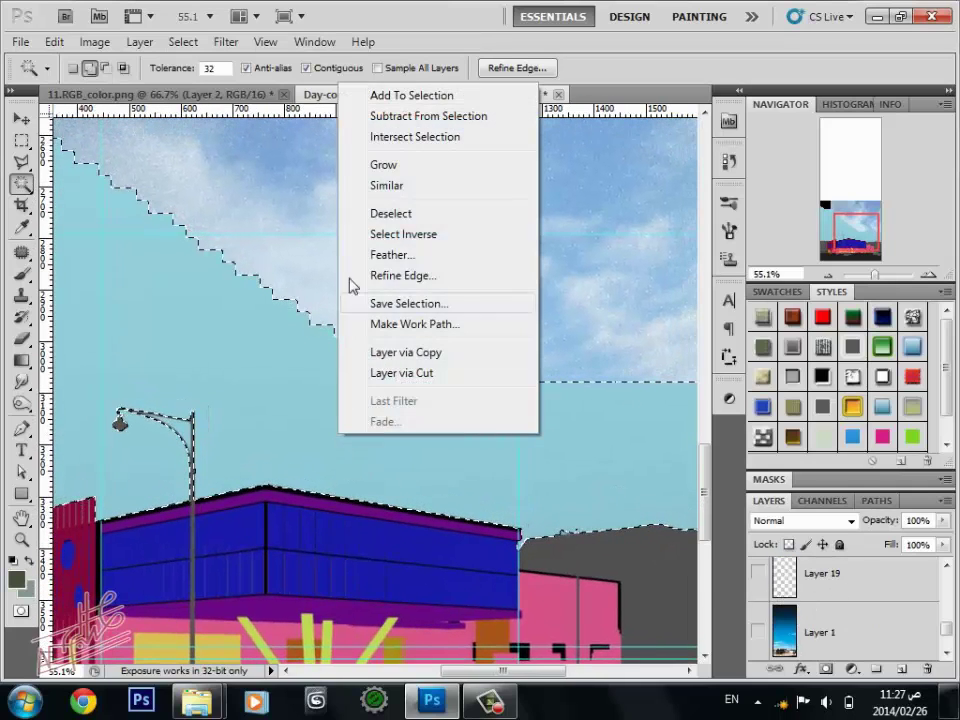
pyautogui.click(386, 185)
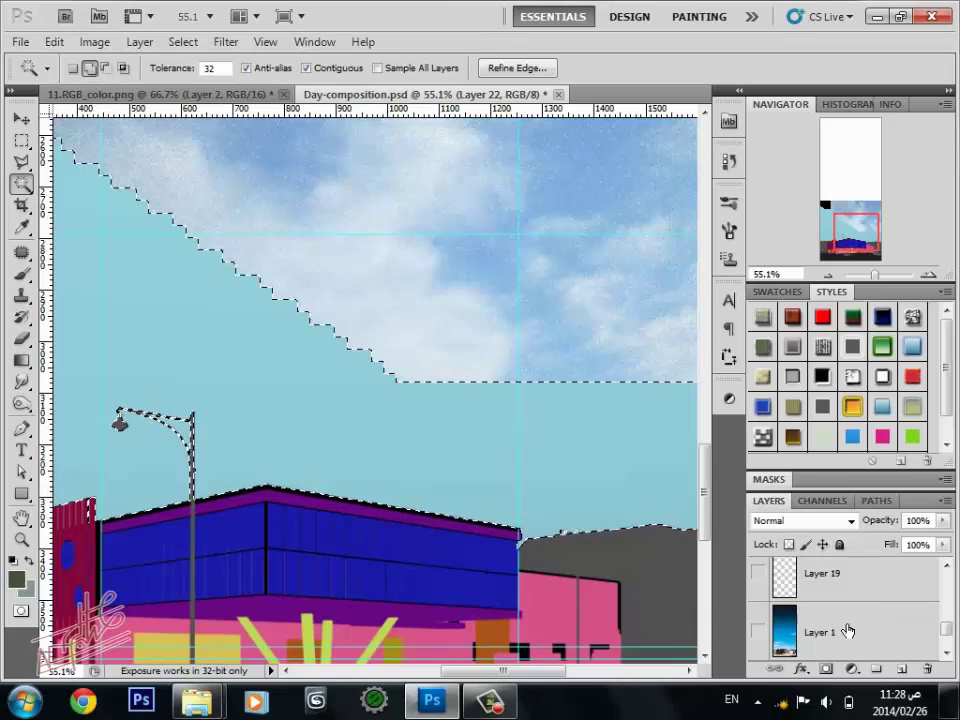
pyautogui.click(840, 632)
pyautogui.click(759, 630)
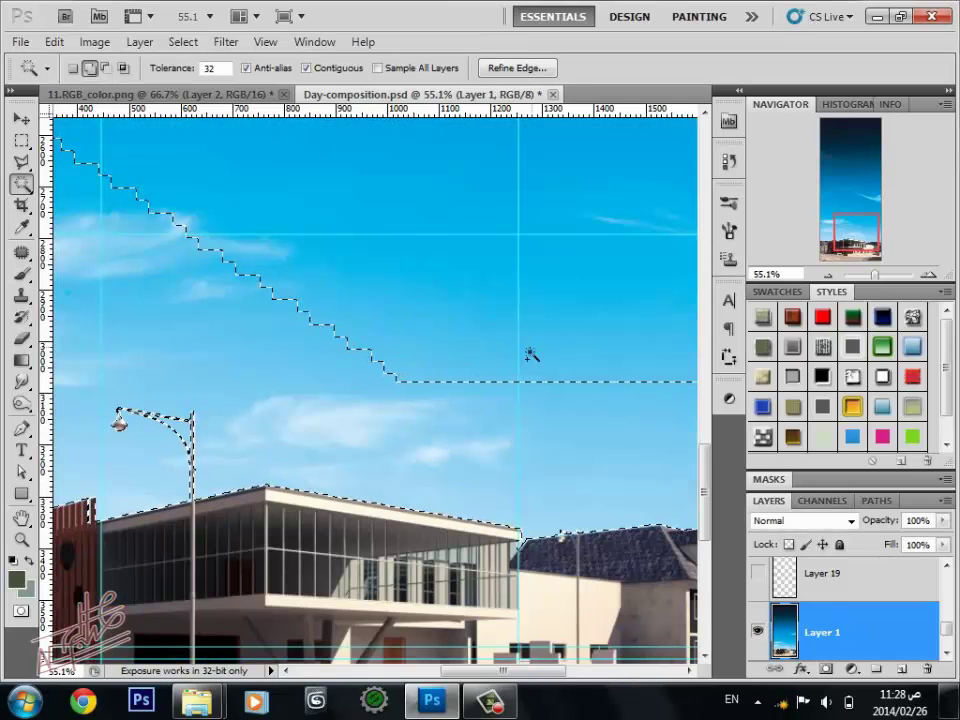
# - Pan the canvas and clear the sky selection with Ctrl+D
pyautogui.scroll(1, 407, 407)
pyautogui.hscroll(-2, 407, 407)
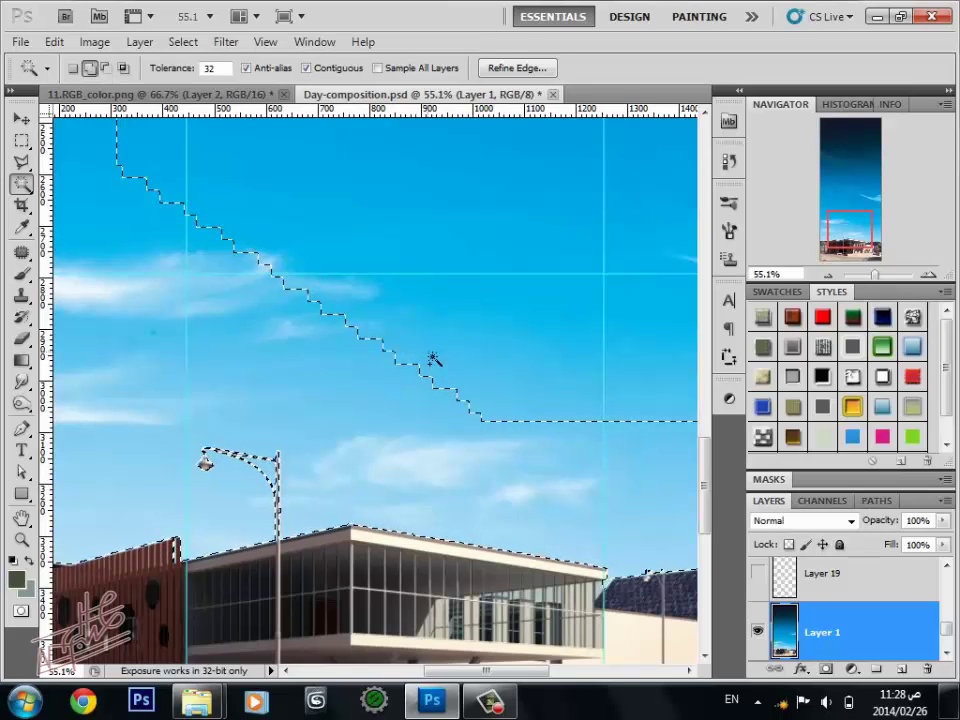
pyautogui.hotkey('ctrl', 'd')
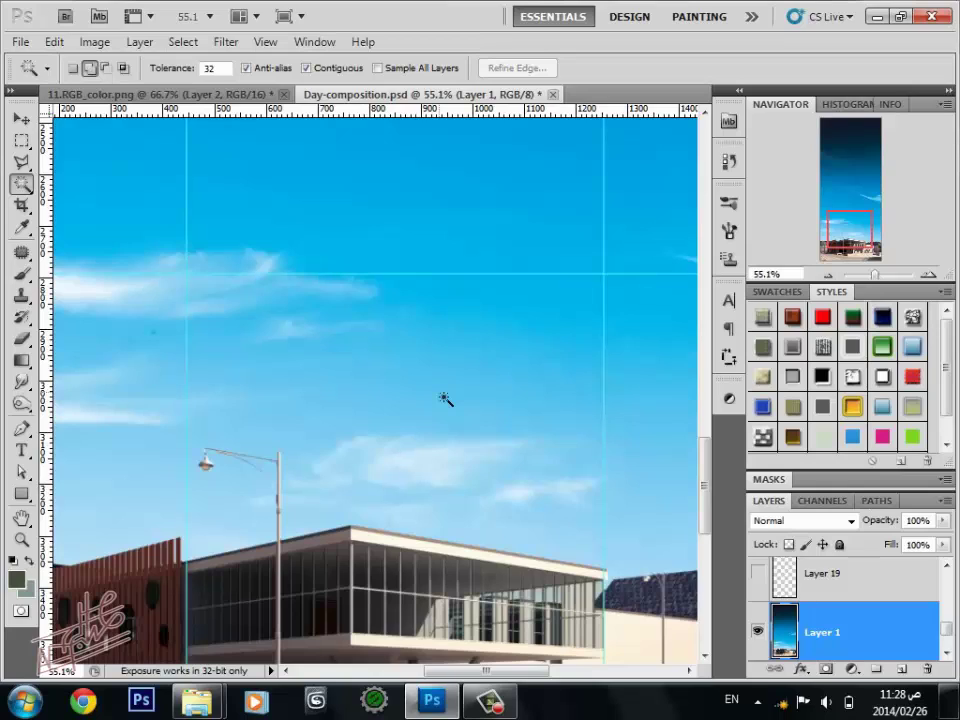